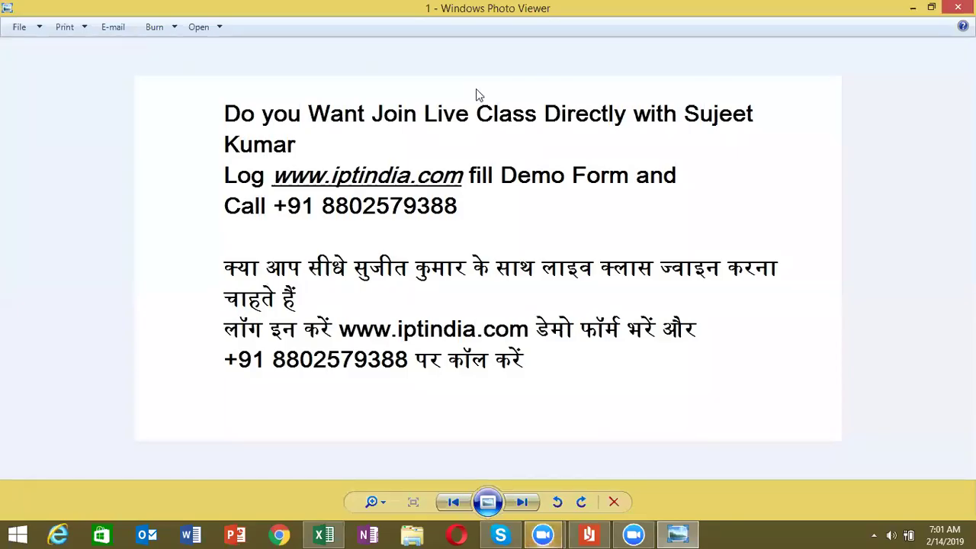
# Step: Advance Windows Photo Viewer to the second image, then close the viewer
pyautogui.click(522, 501)
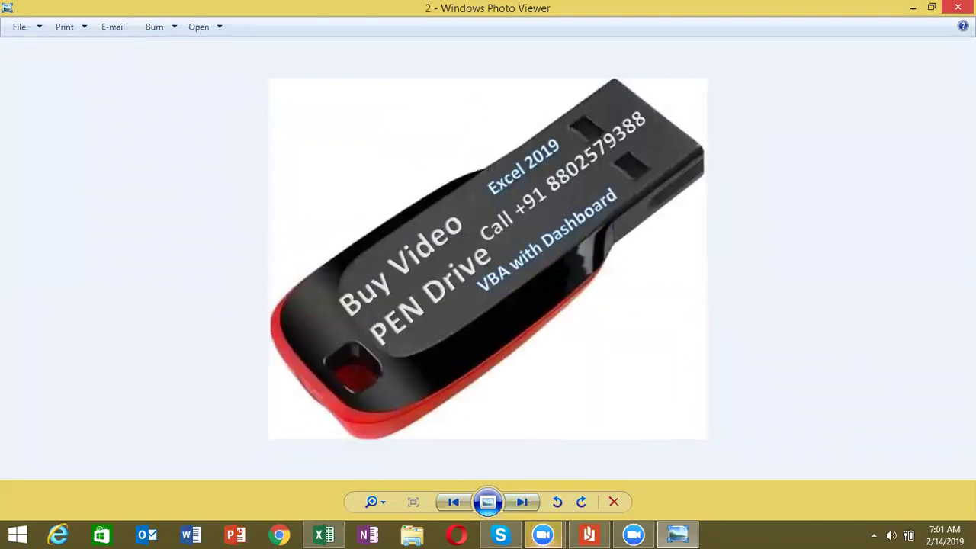
pyautogui.press('Escape')
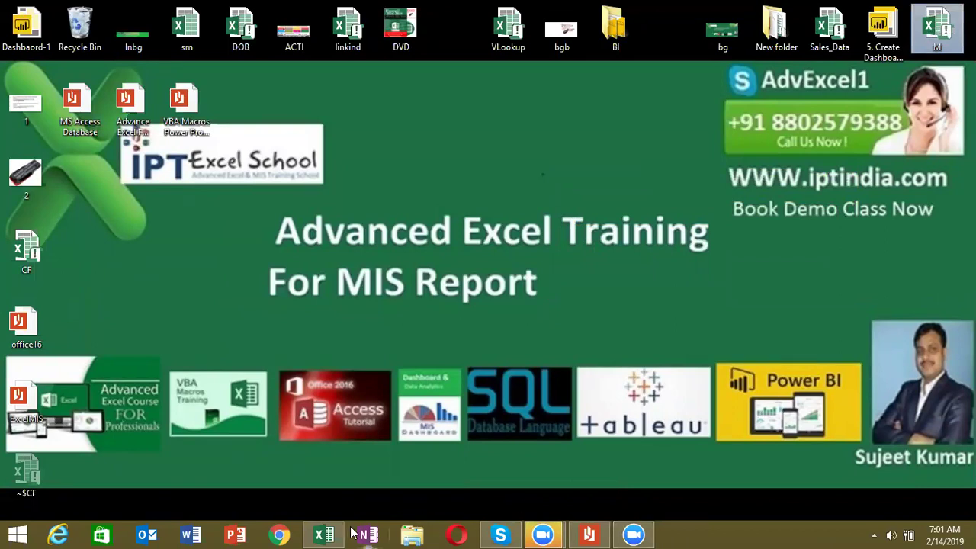
pyautogui.moveTo(323, 534)
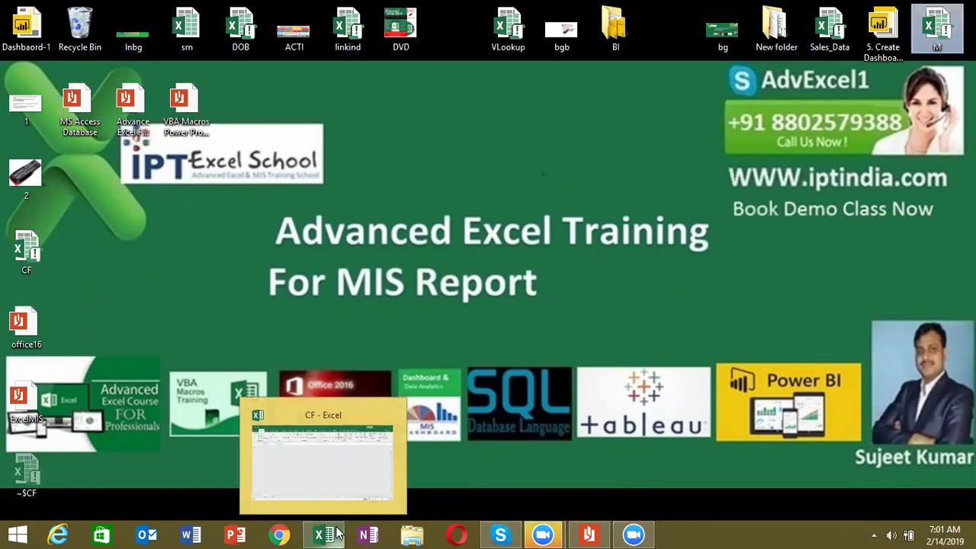
# Step: Restore the CF workbook and inspect the Zone column C, including the red-filled East cell C3
pyautogui.click(338, 534)
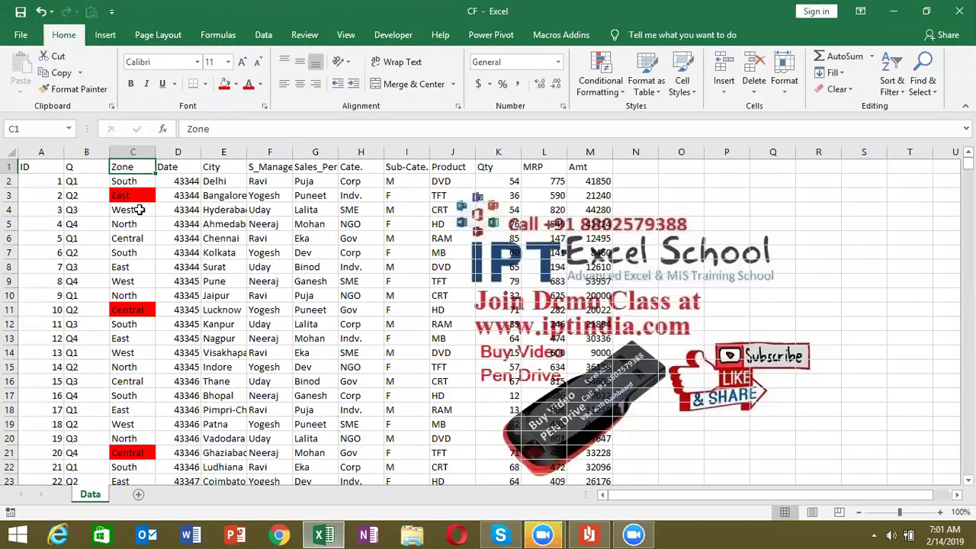
pyautogui.click(139, 209)
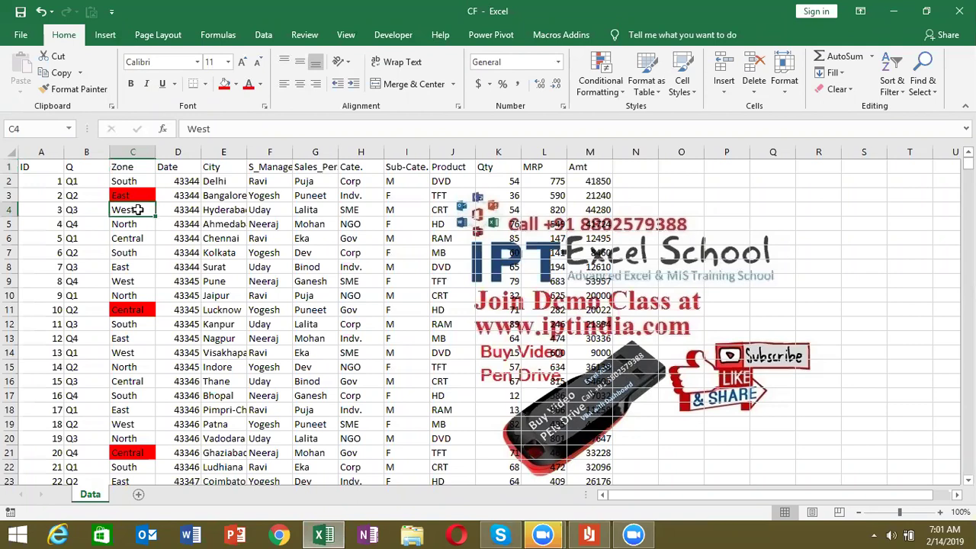
pyautogui.click(147, 146)
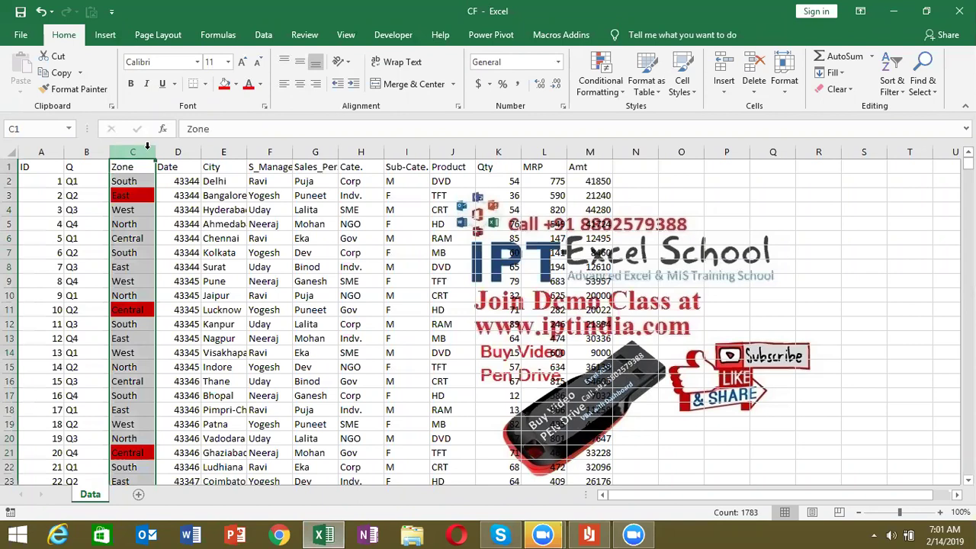
pyautogui.click(134, 195)
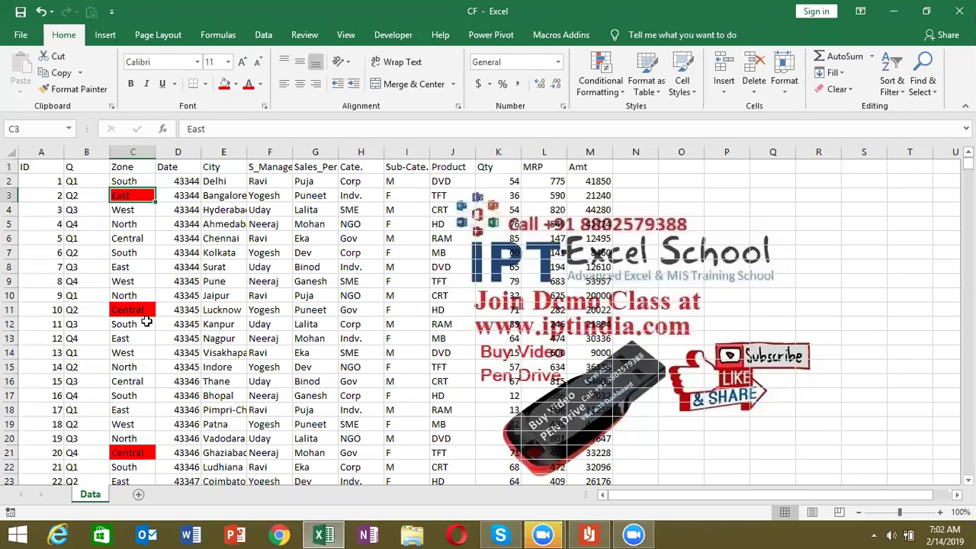
# Step: Give the Central entry in cell C16 a red fill
pyautogui.click(129, 383)
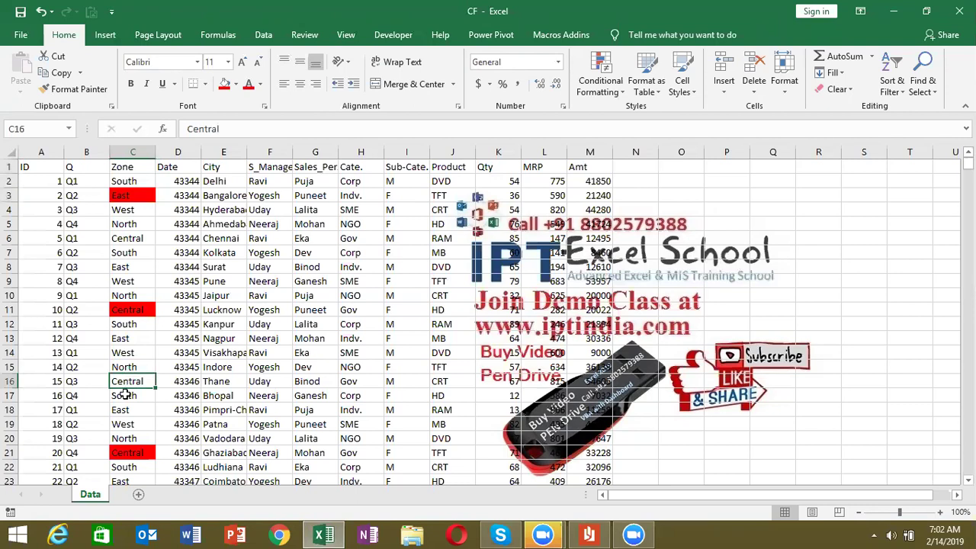
pyautogui.click(225, 85)
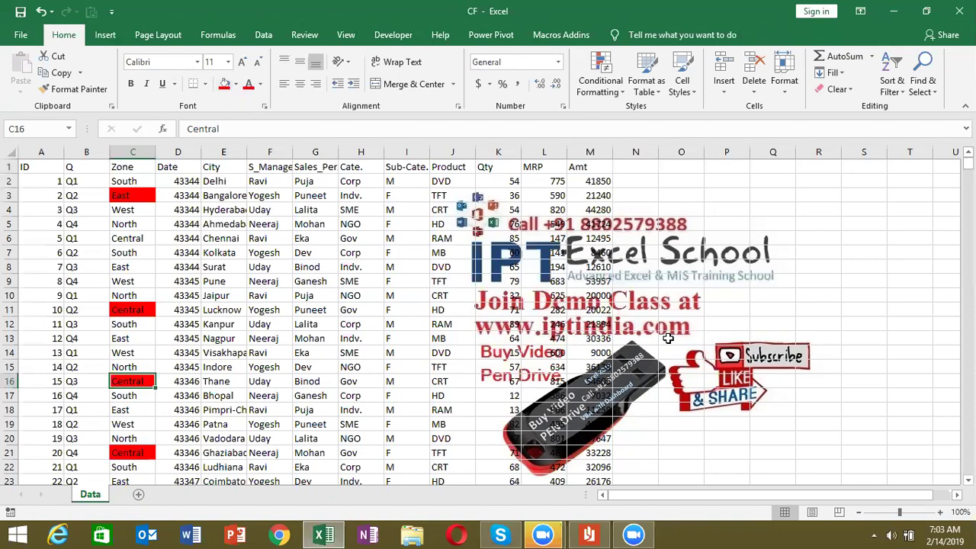
# Step: Open the Visual Basic editor and delete all the Macro2 code in Module4
pyautogui.click(404, 42)
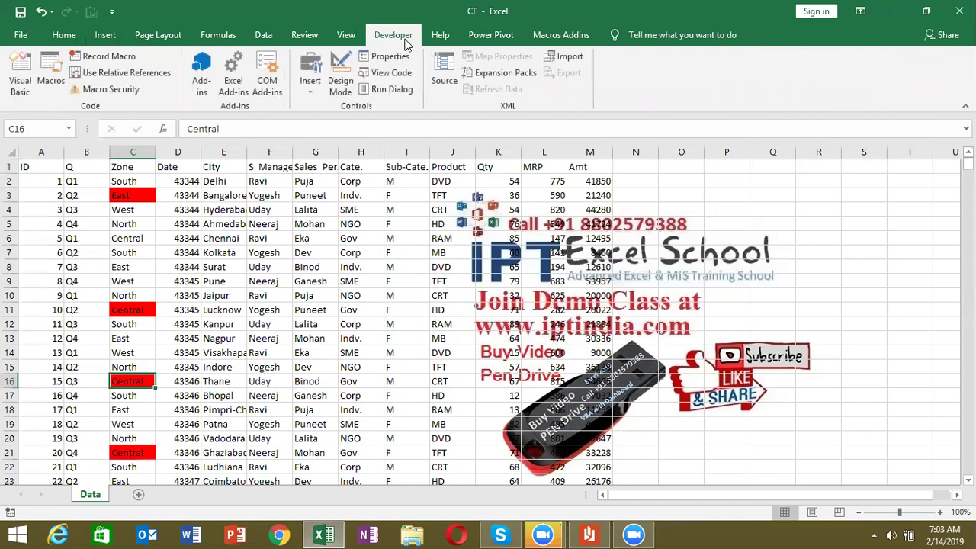
pyautogui.click(20, 76)
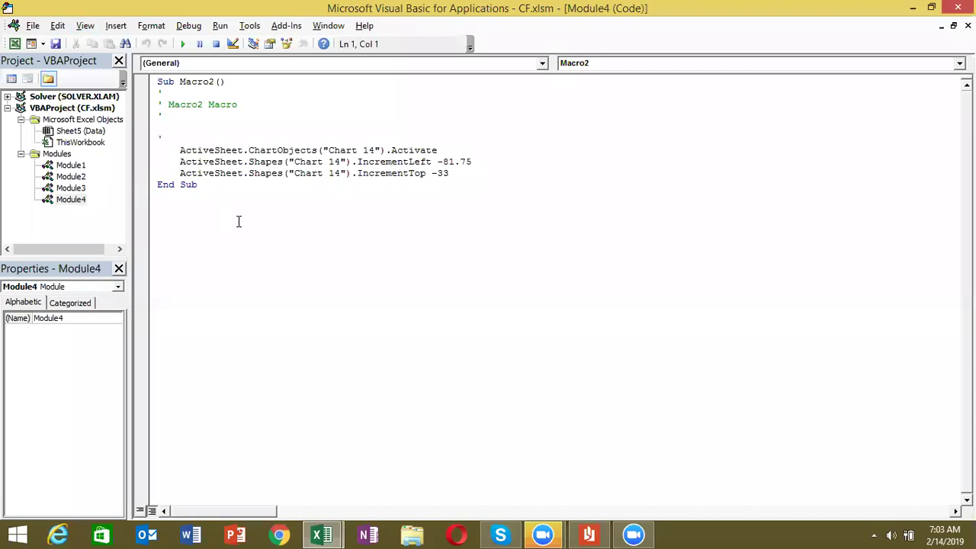
pyautogui.hotkey('ctrl', 'a')
pyautogui.press('Delete')
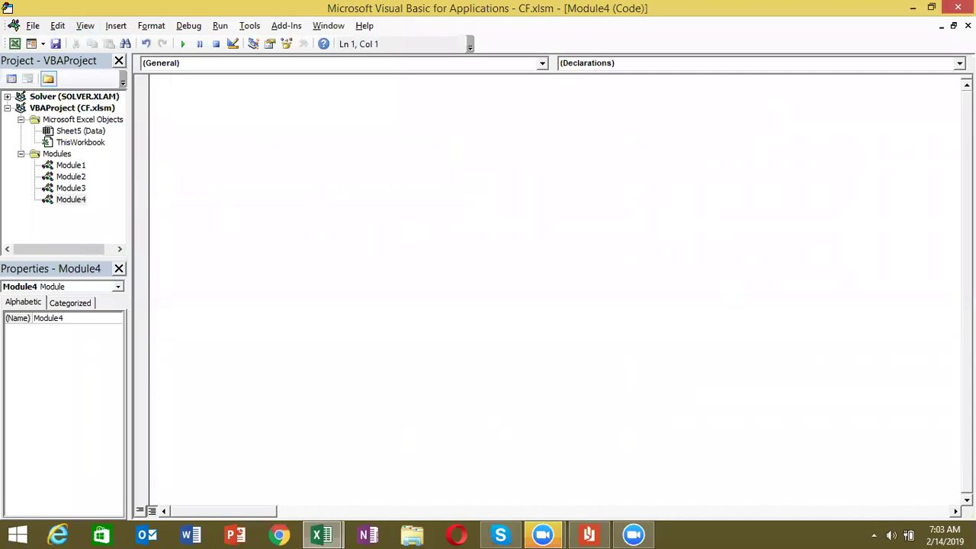
# Step: Write the header Function CountColor(n As Range), fixing the 'finction' and 'CountColer' typos
pyautogui.write('finction ')
pyautogui.write('CountColer')
pyautogui.press('BackSpace')
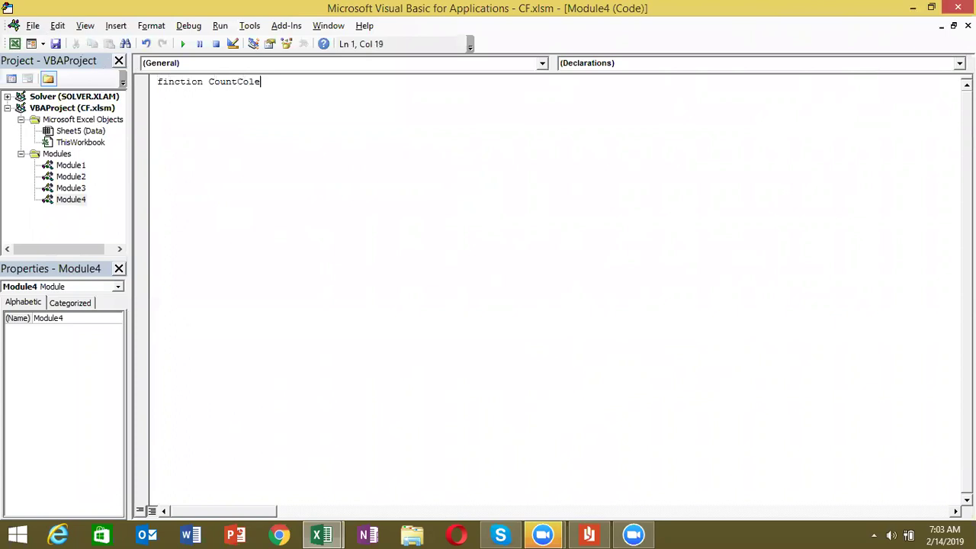
pyautogui.press('BackSpace')
pyautogui.write('or(')
pyautogui.write('n as ra')
pyautogui.press('Tab')
pyautogui.write(')')
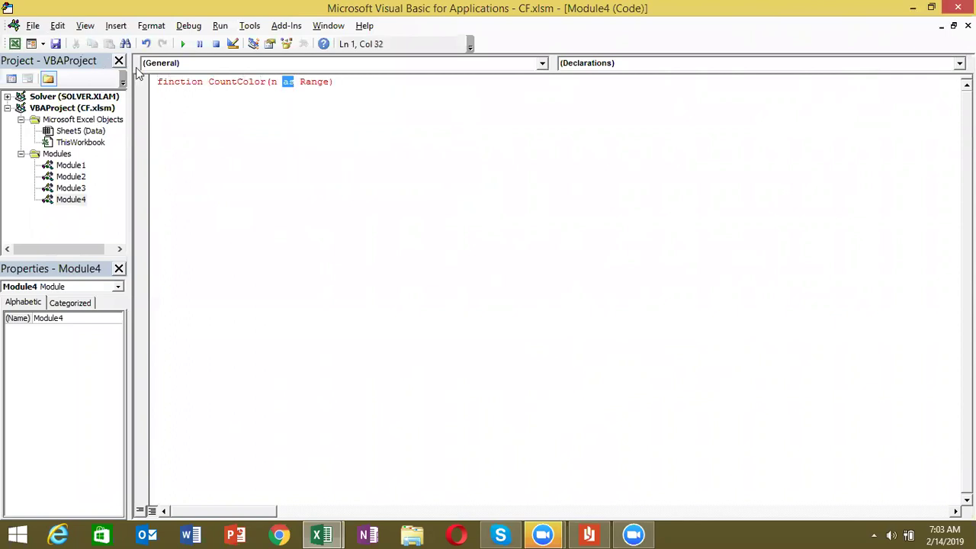
pyautogui.press('Return')
pyautogui.press('Return')
pyautogui.click(168, 82)
pyautogui.press('BackSpace')
pyautogui.write('u')
pyautogui.press('End')
pyautogui.press('Return')
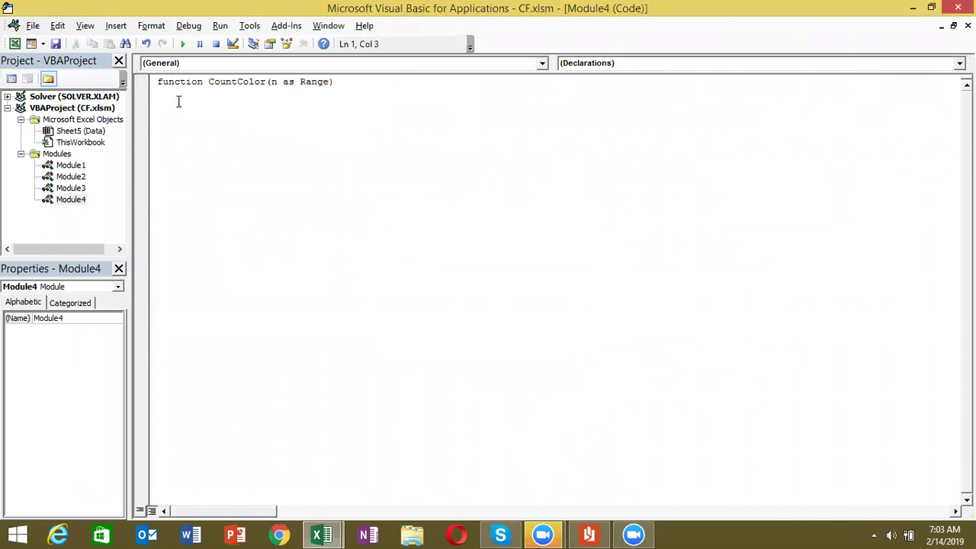
pyautogui.press('Return')
pyautogui.press('Return')
pyautogui.press('Return')
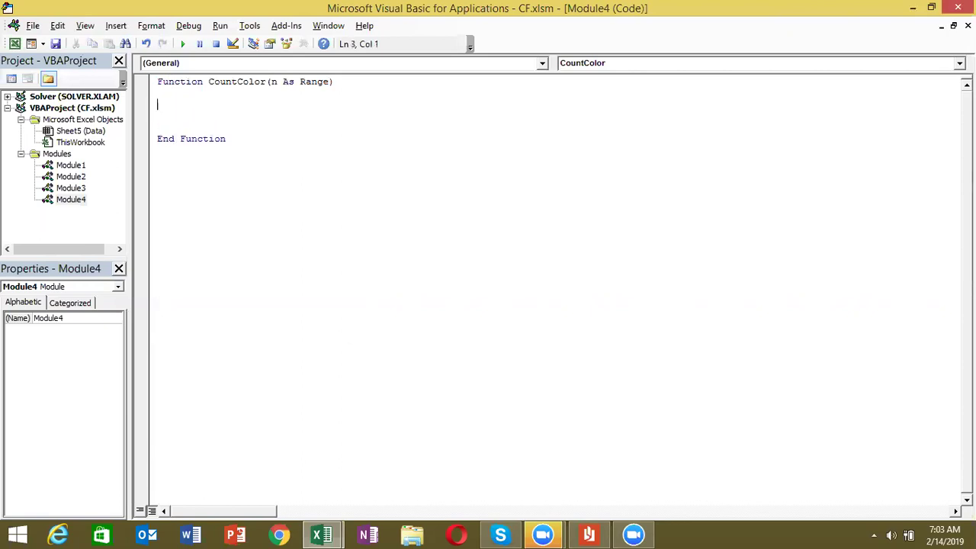
# Step: Declare Dim r As Range and add the loop line For Each r In n
pyautogui.write('dim r as ra')
pyautogui.press('Tab')
pyautogui.press('Return')
pyautogui.press('Return')
pyautogui.click(157, 116)
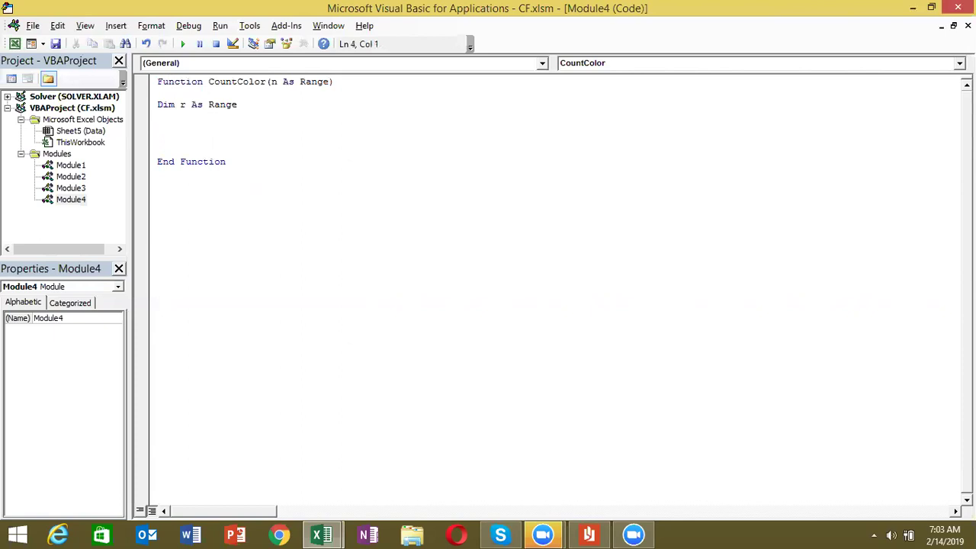
pyautogui.press('Return')
pyautogui.write('for each r ')
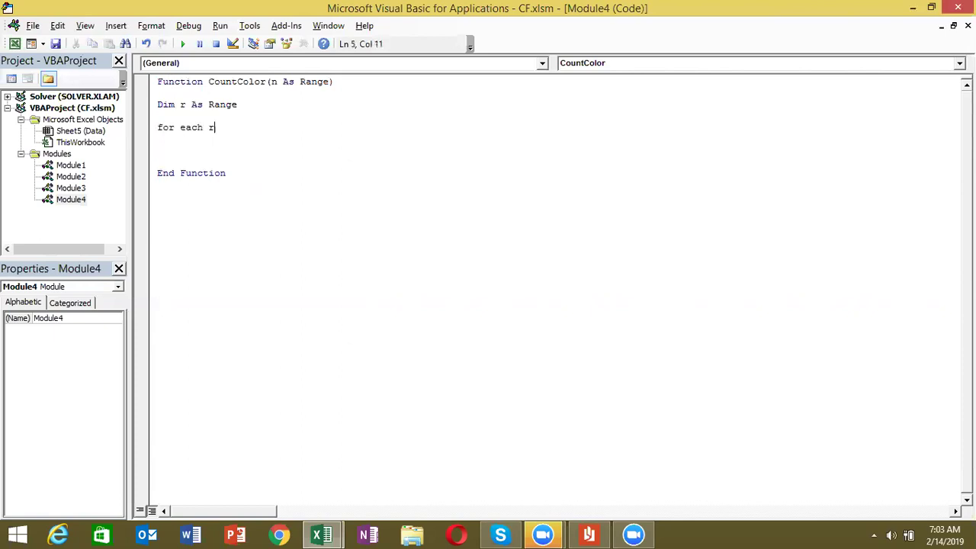
pyautogui.write('in n')
pyautogui.press('Return')
pyautogui.press('Return')
# Step: Add the condition If r.Interior.Color = vbRed Then inside the loop
pyautogui.click(158, 138)
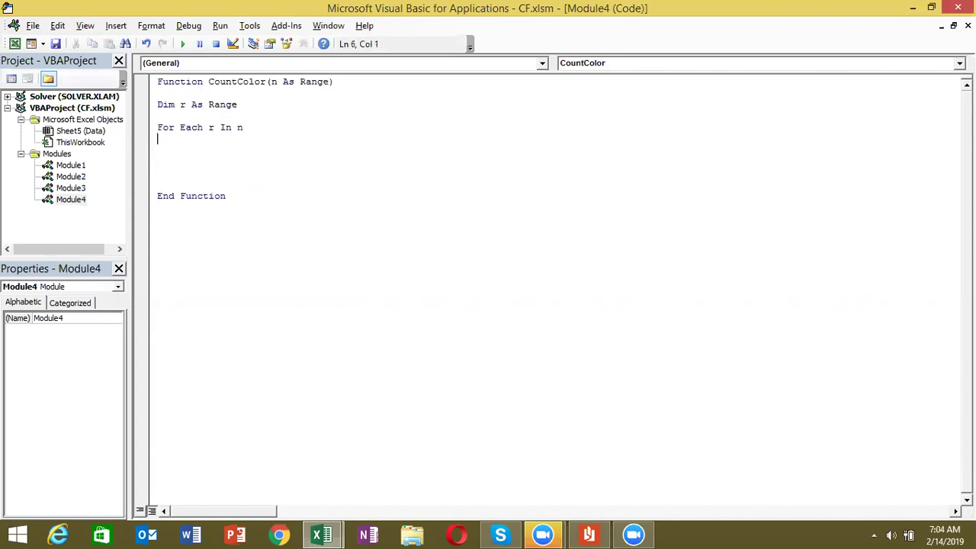
pyautogui.write('if ')
pyautogui.write('r.')
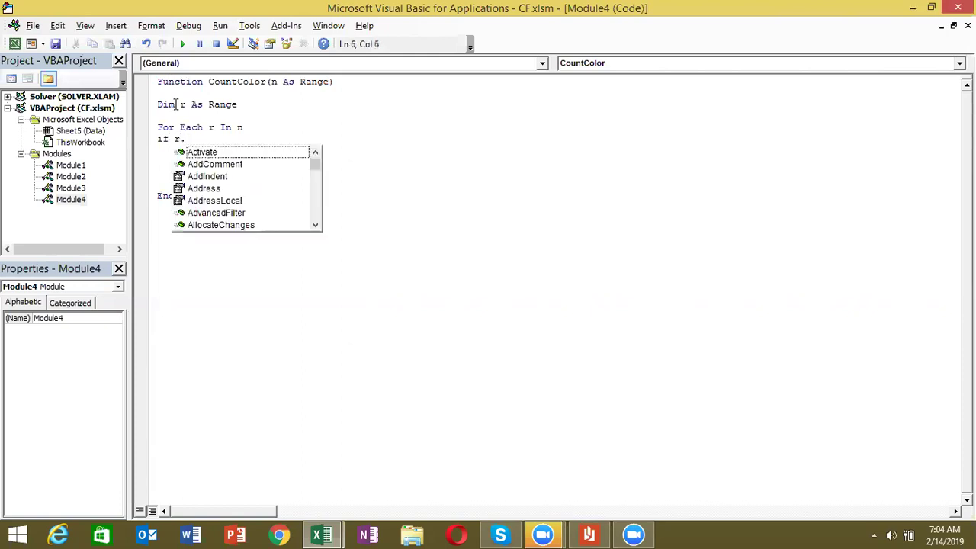
pyautogui.write('in')
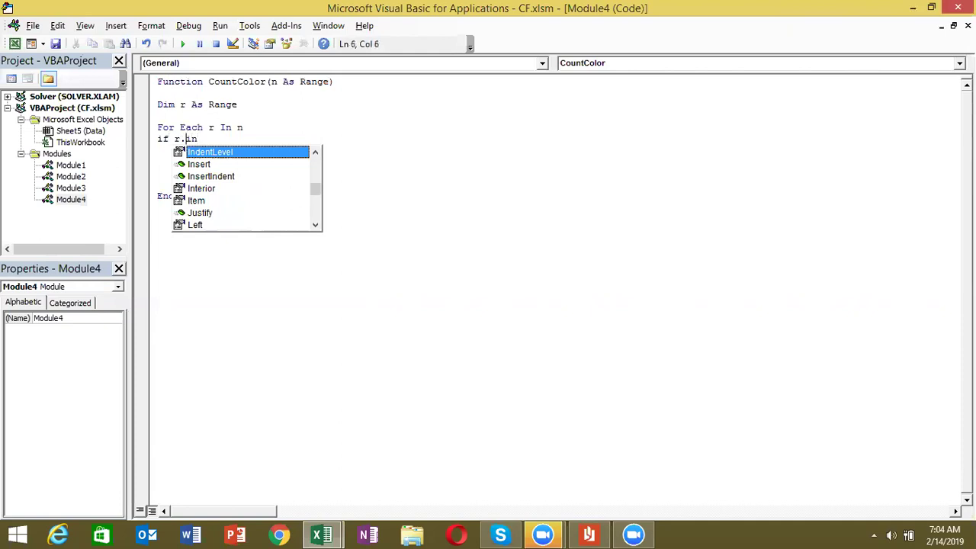
pyautogui.press('Down')
pyautogui.press('Down')
pyautogui.press('Down')
pyautogui.press('Tab')
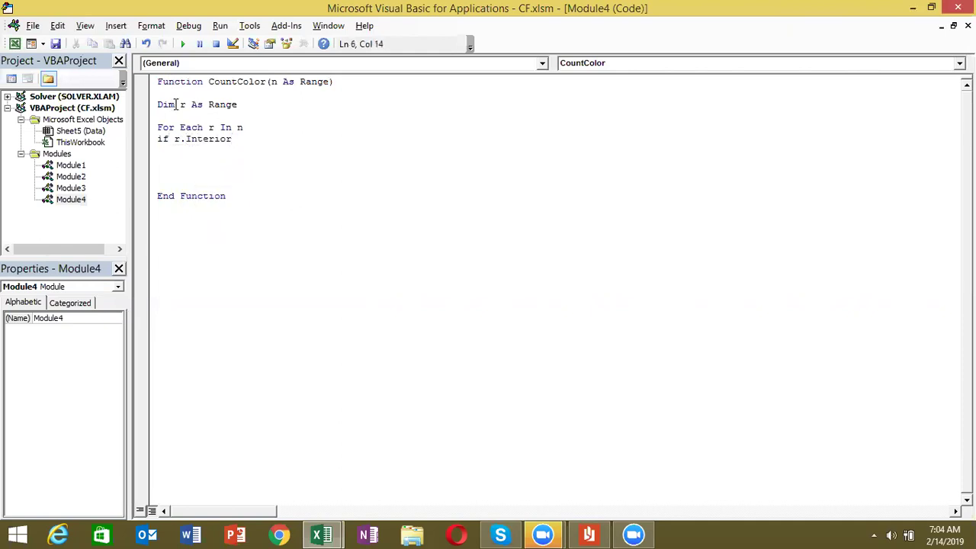
pyautogui.write('.co')
pyautogui.press('Tab')
pyautogui.write('=vbred')
pyautogui.press('Return')
pyautogui.press('Return')
pyautogui.write('then')
pyautogui.press('Return')
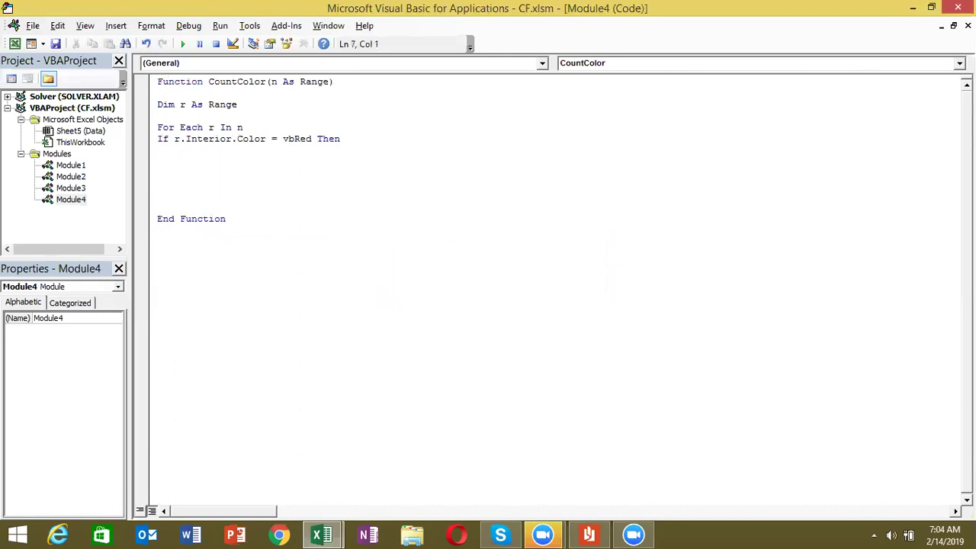
# Step: Declare the counter variable as Dim c As Integer
pyautogui.click(163, 115)
pyautogui.write('dim c')
pyautogui.write(' as count')
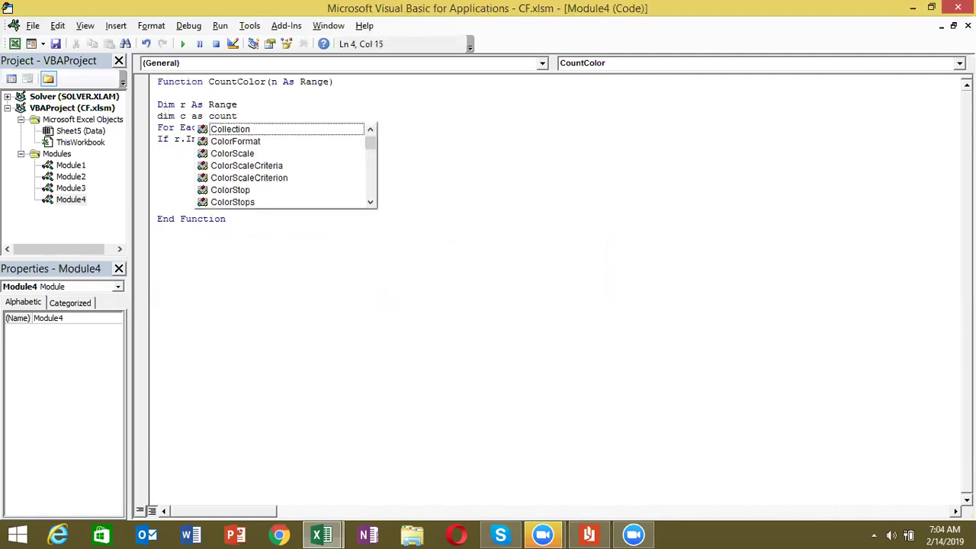
pyautogui.press('BackSpace')
pyautogui.press('BackSpace')
pyautogui.press('BackSpace')
pyautogui.press('BackSpace')
pyautogui.press('BackSpace')
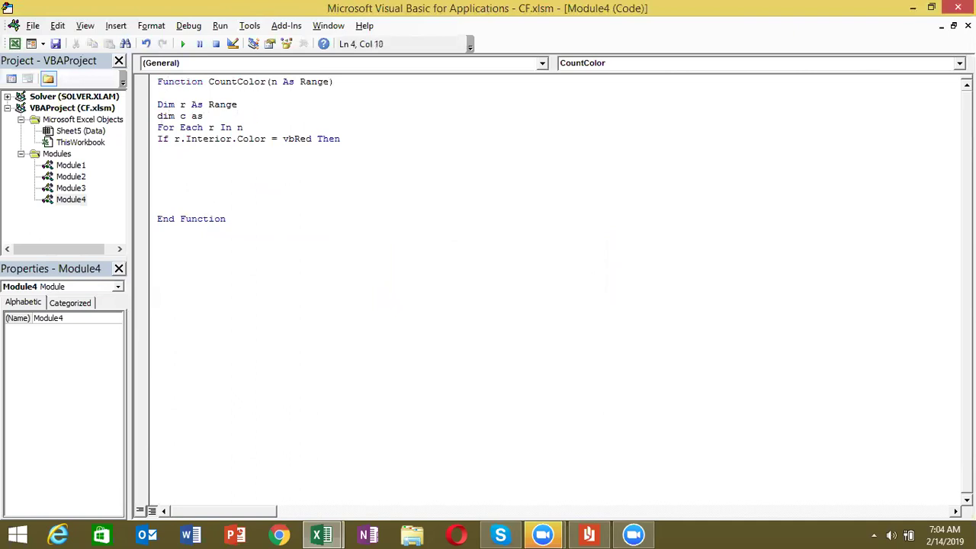
pyautogui.hotkey('ctrl', 'space')
pyautogui.write('ing')
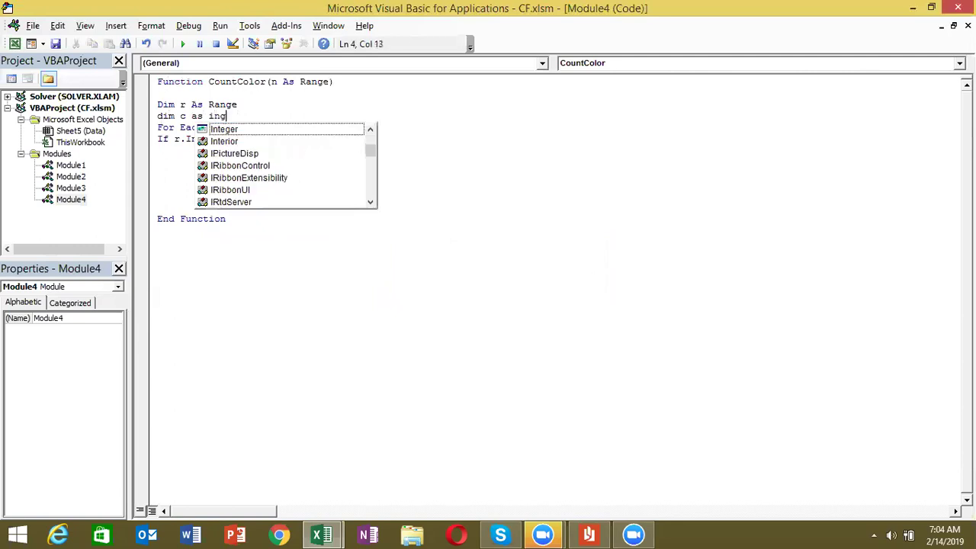
pyautogui.press('Tab')
# Step: Add c = c + 1 inside the If, then close with End If and Next r
pyautogui.click(157, 160)
pyautogui.click(163, 153)
pyautogui.write('c')
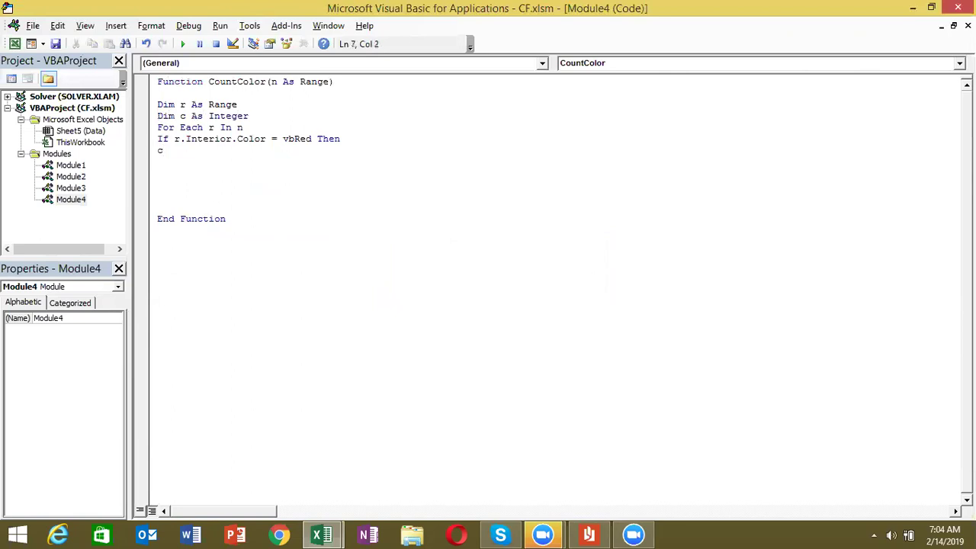
pyautogui.write('=c+1')
pyautogui.press('Return')
pyautogui.write('end ')
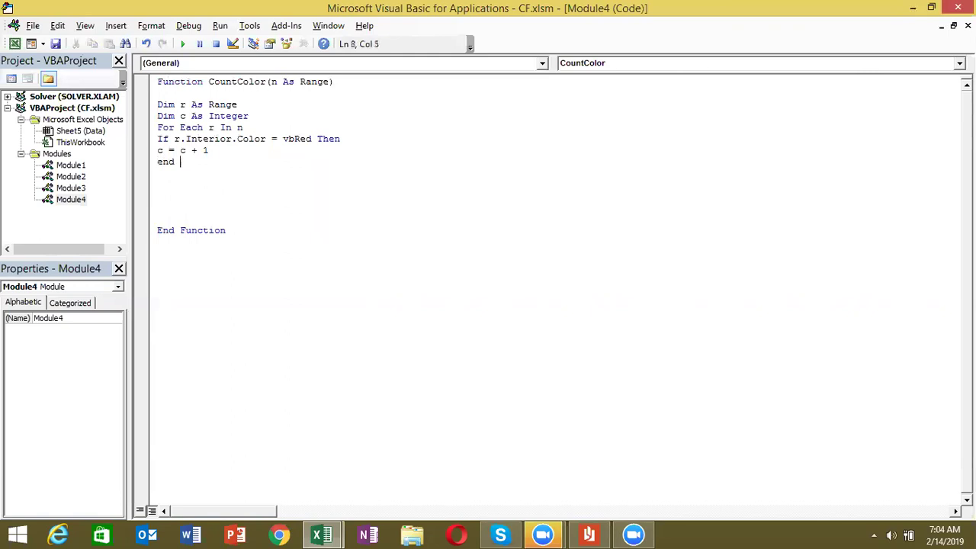
pyautogui.write('if')
pyautogui.press('Return')
pyautogui.write('next ')
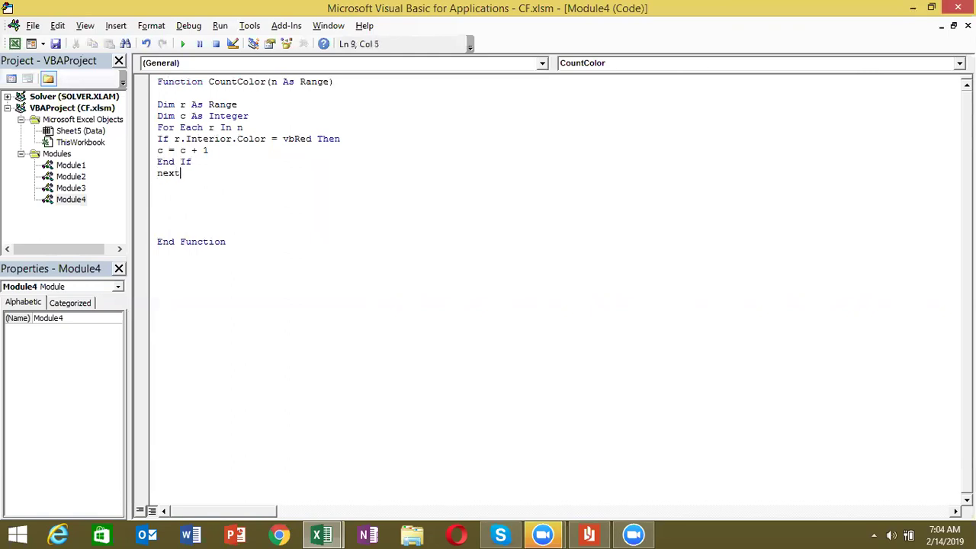
pyautogui.write('r')
pyautogui.press('Down')
pyautogui.press('Down')
# Step: Add the return line CountColor = c, correcting the mistyped r to c
pyautogui.write('Count')
pyautogui.write('Coo')
pyautogui.press('BackSpace')
pyautogui.write('lor')
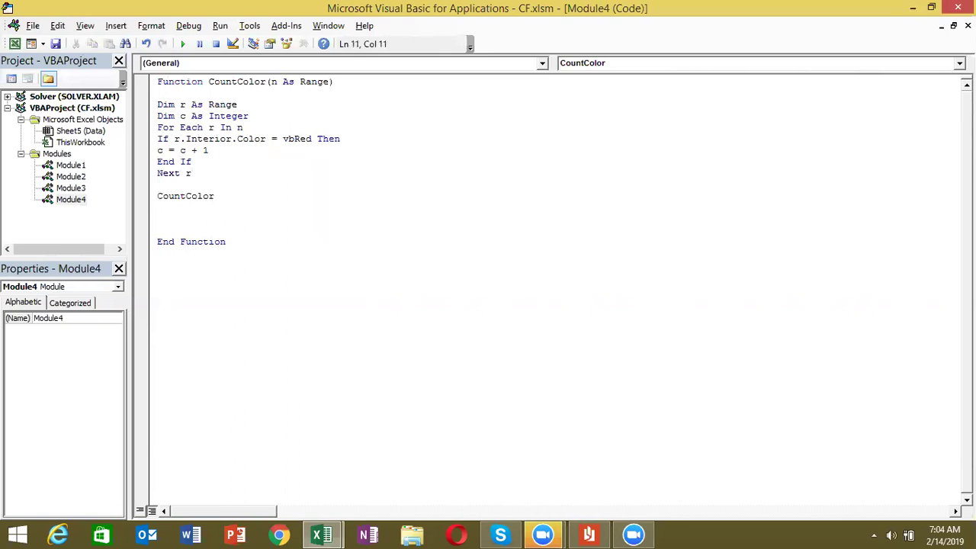
pyautogui.write('=r')
pyautogui.press('Return')
pyautogui.click(310, 198)
pyautogui.hotkey('shift', 'Left')
pyautogui.write('c')
pyautogui.click(163, 162)
pyautogui.click(188, 218)
pyautogui.hotkey('alt', 'Tab')
pyautogui.hotkey('alt', 'Tab')
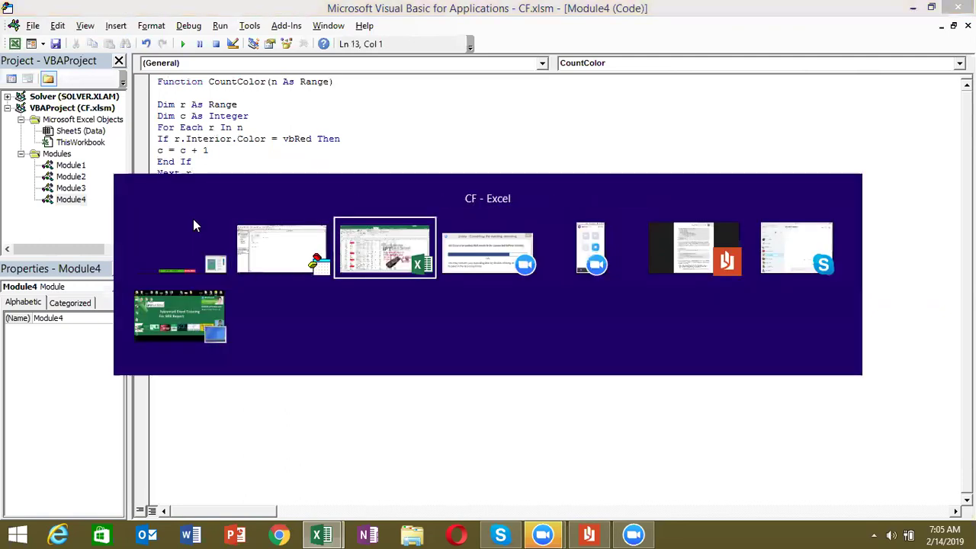
# Step: Enter =CountColor(C2:C1783) in cell O2, which returns 5 red-filled Zone cells
pyautogui.click(692, 182)
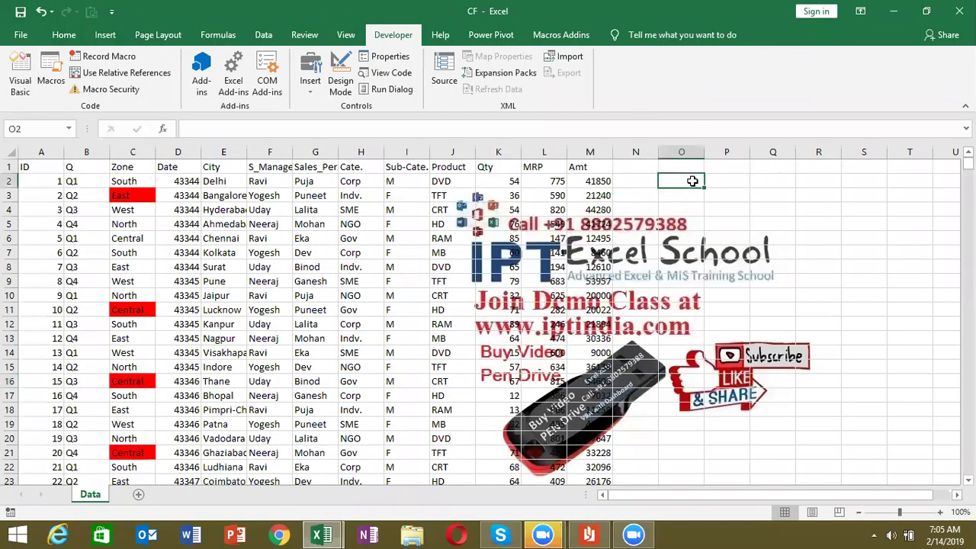
pyautogui.write('=col')
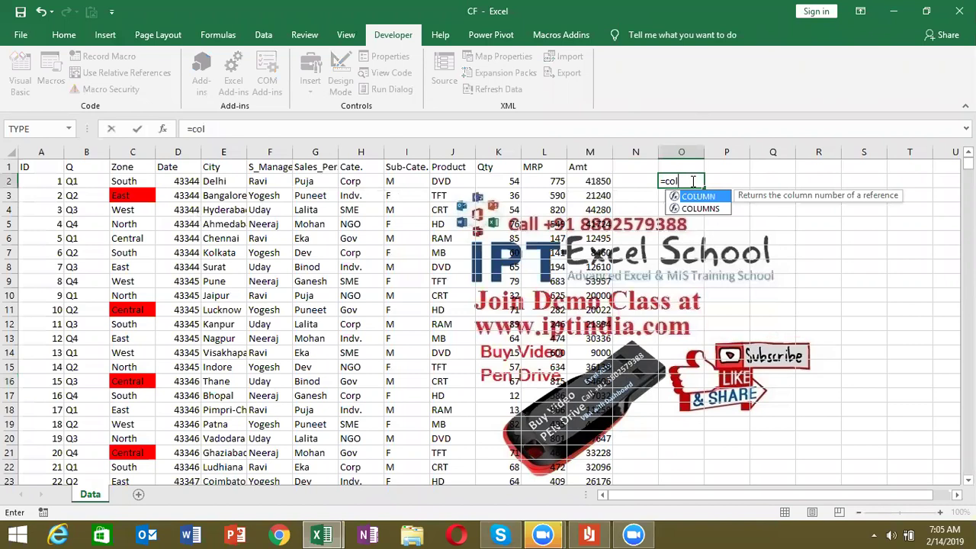
pyautogui.press('BackSpace')
pyautogui.press('BackSpace')
pyautogui.write('ou')
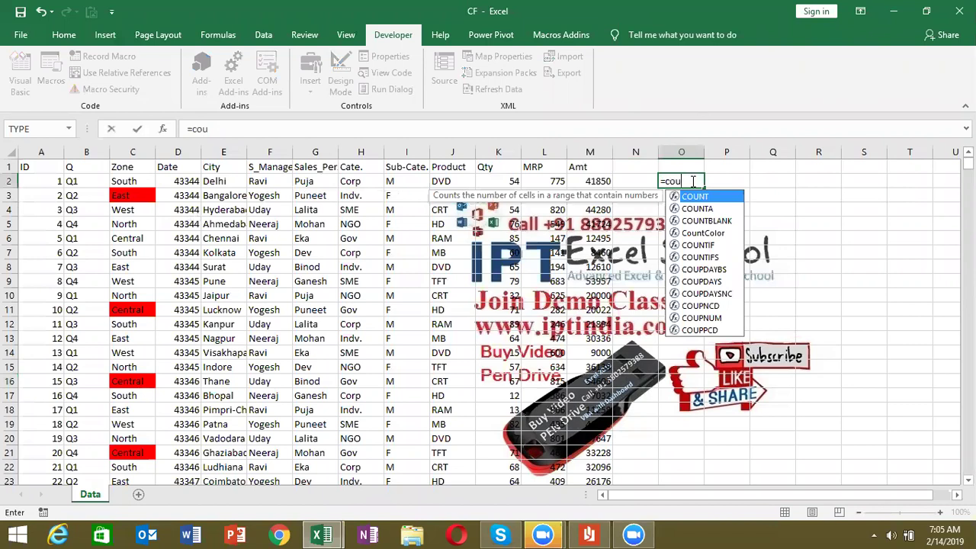
pyautogui.press('Down')
pyautogui.press('Down')
pyautogui.press('Down')
pyautogui.press('Tab')
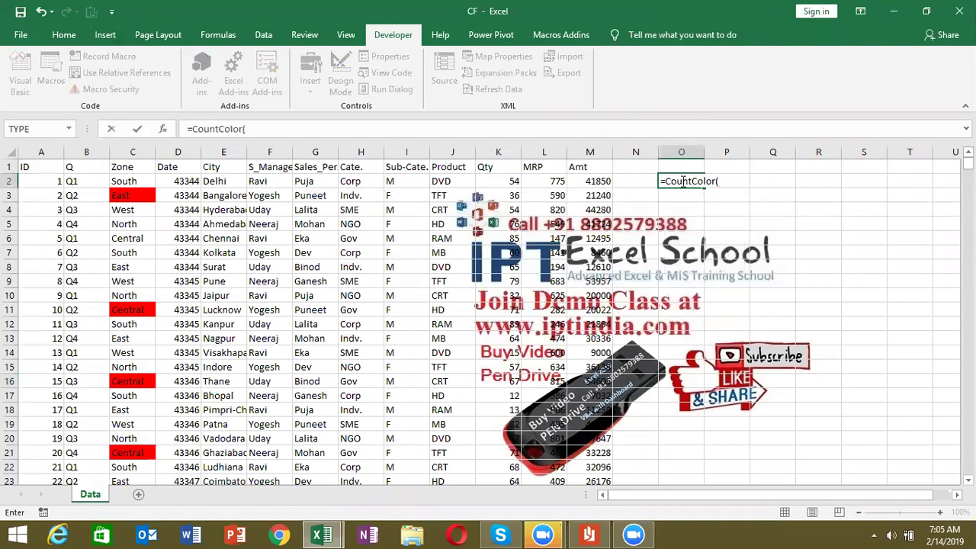
pyautogui.click(129, 181)
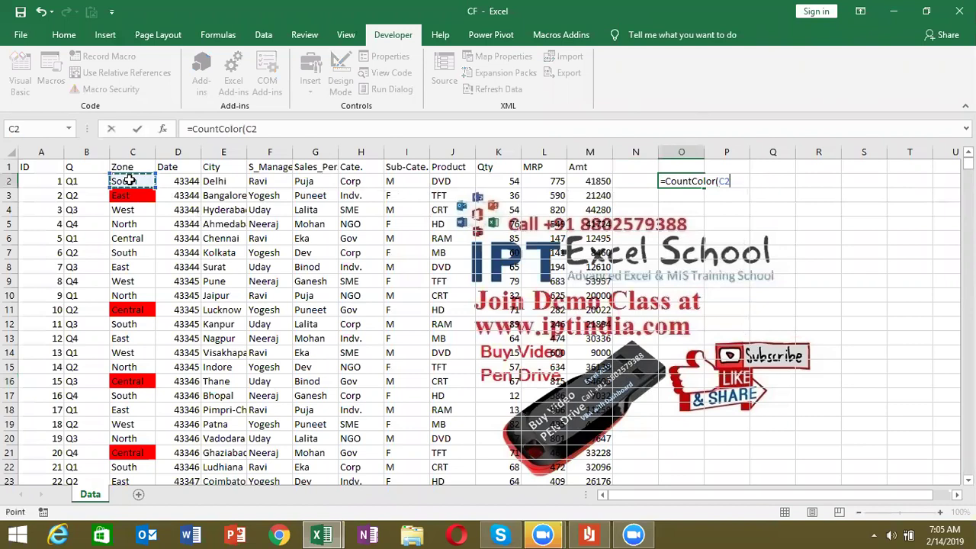
pyautogui.hotkey('ctrl', 'shift', 'Down')
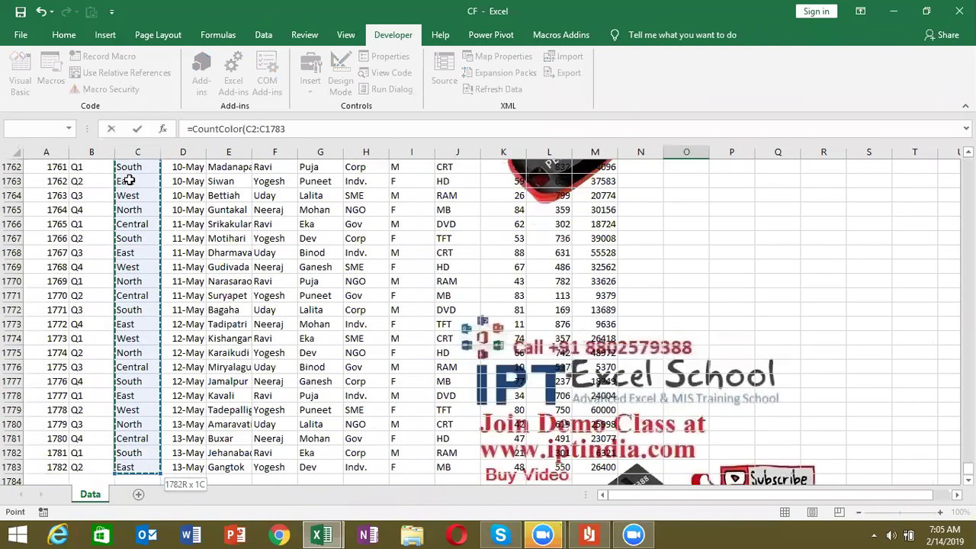
pyautogui.write(')')
pyautogui.hotkey('ctrl', 'Return')
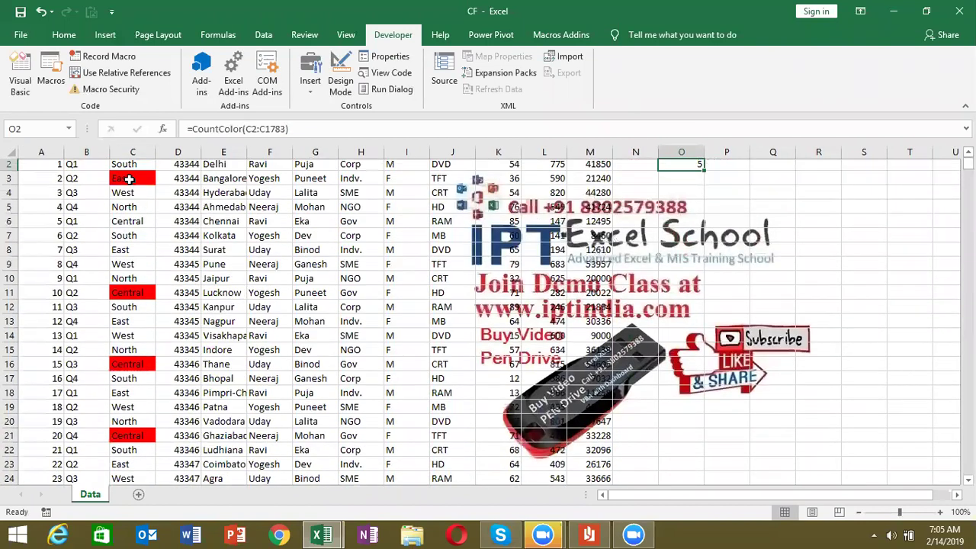
pyautogui.scroll(1, 130, 178)
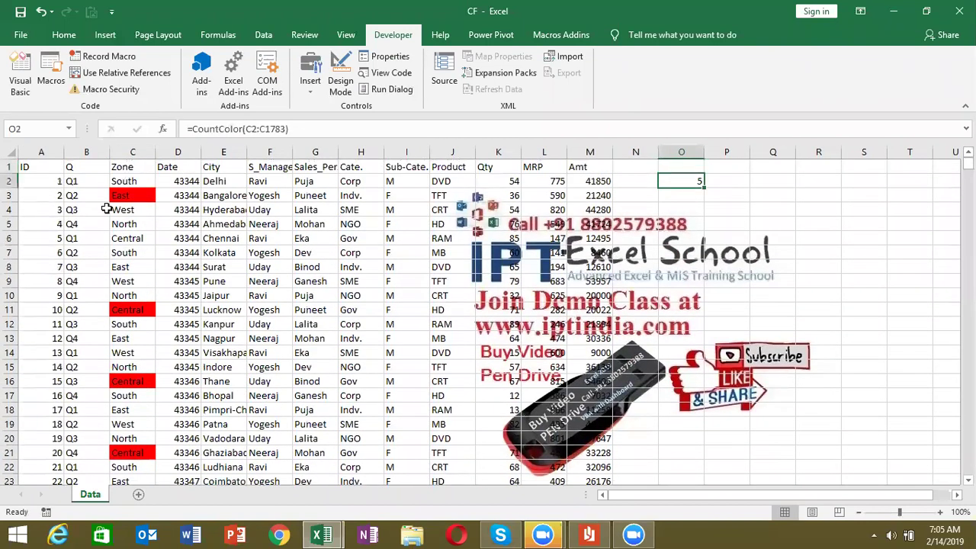
# Step: Give the Central entry in cell C6 a red fill
pyautogui.click(112, 233)
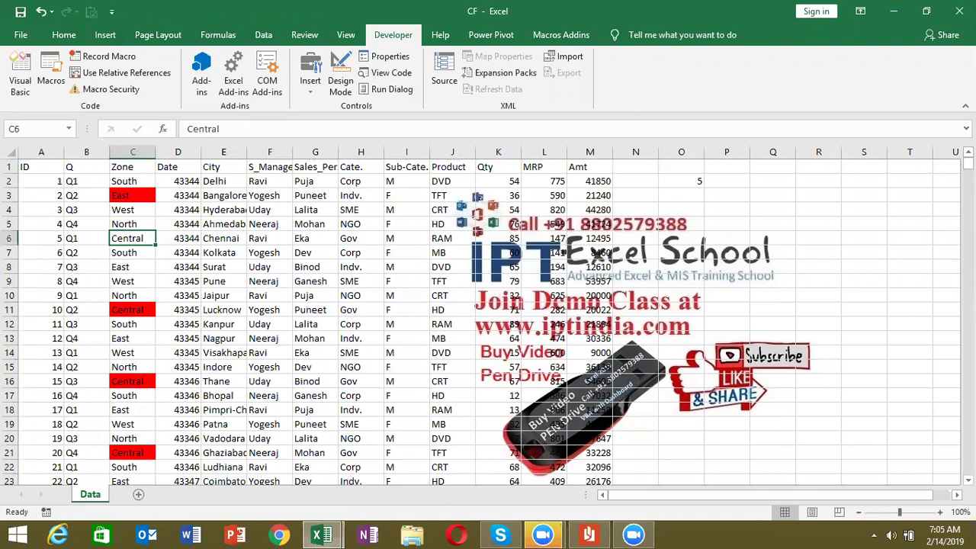
pyautogui.moveTo(967, 163); pyautogui.dragTo(967, 165)
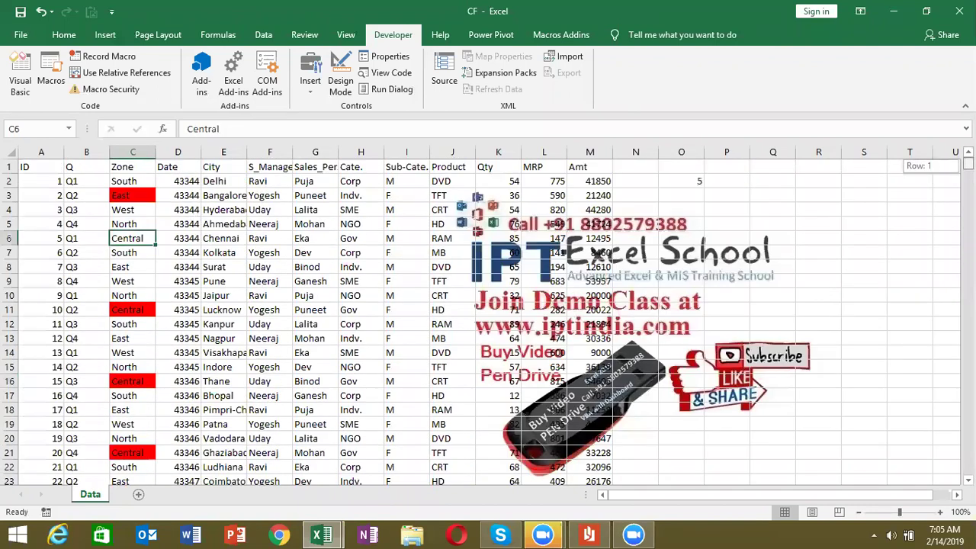
pyautogui.click(67, 37)
pyautogui.click(223, 84)
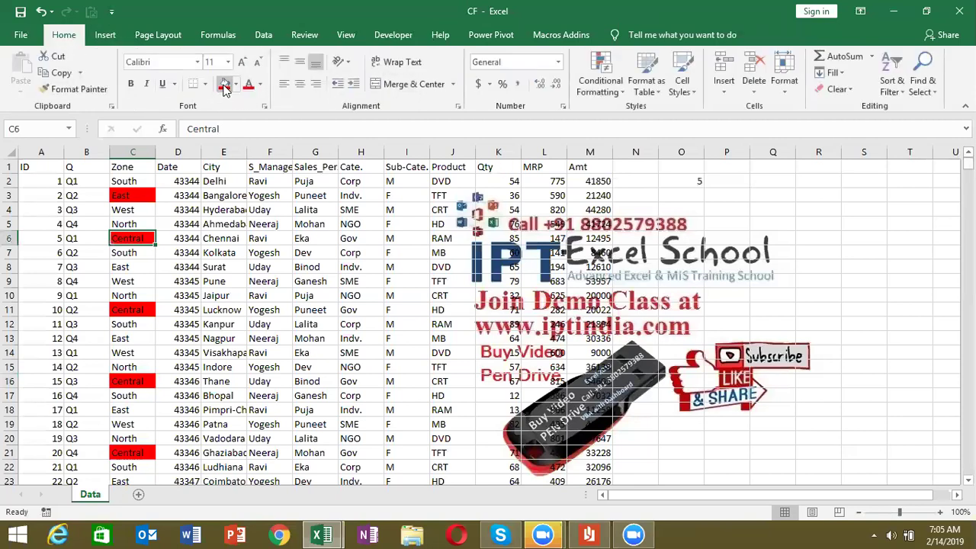
pyautogui.click(259, 281)
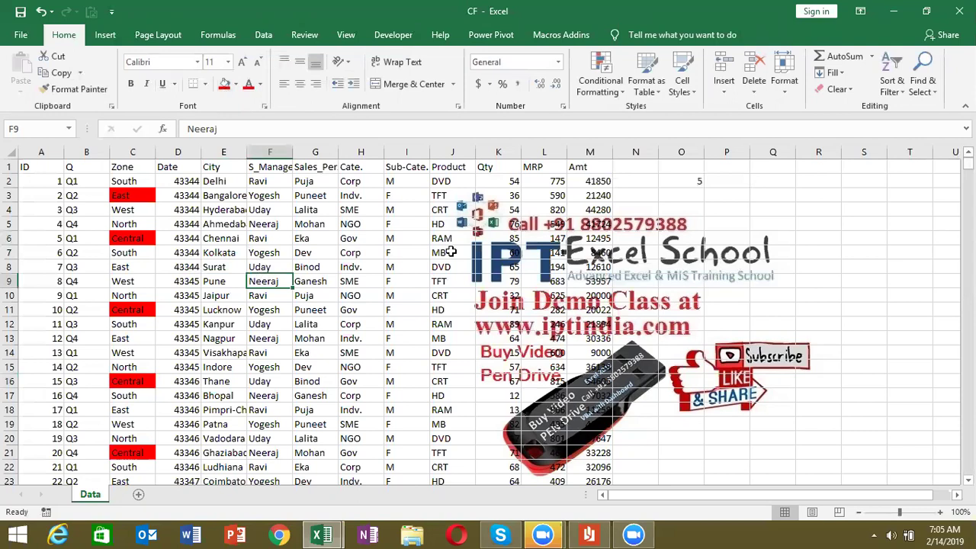
# Step: Re-enter the CountColor formula in O2 so the count recalculates to 6
pyautogui.click(678, 180)
pyautogui.doubleClick(677, 180)
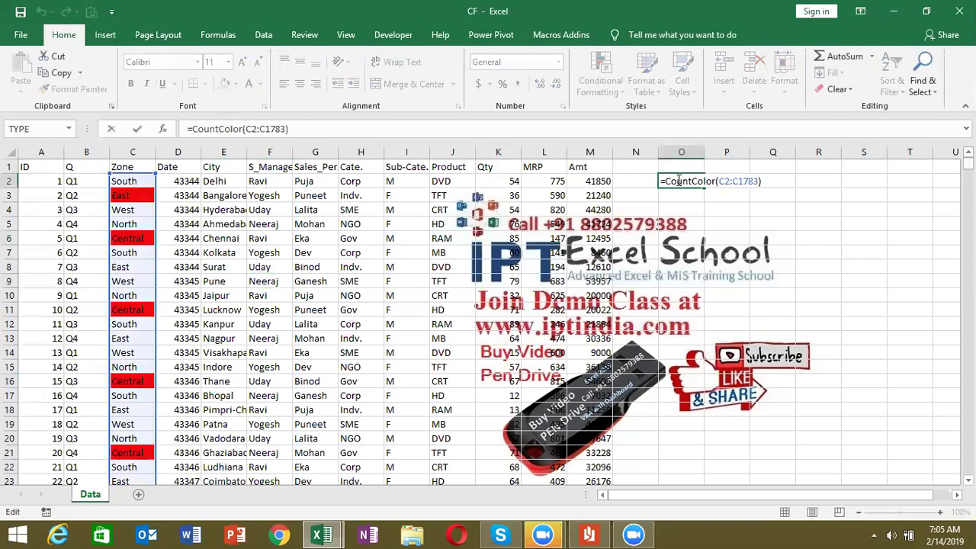
pyautogui.press('Return')
pyautogui.click(678, 180)
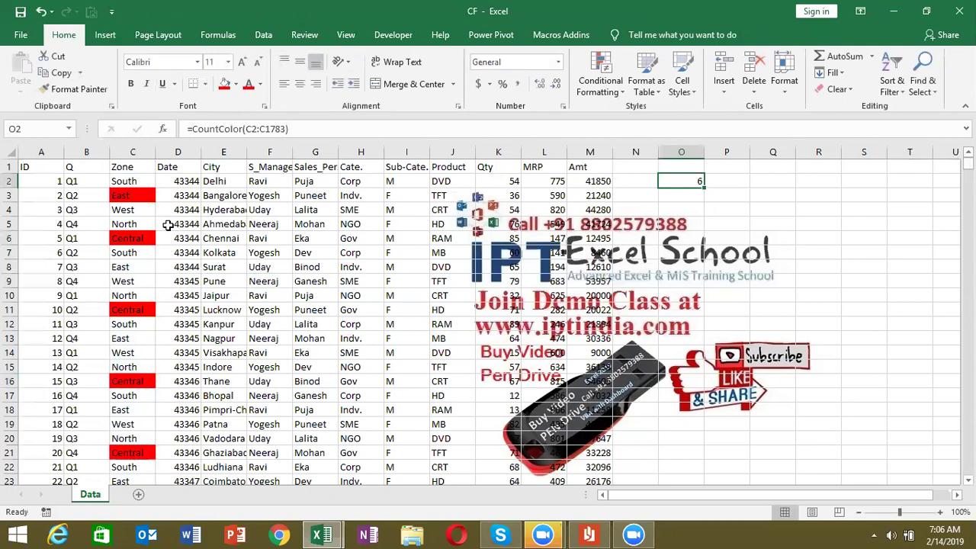
pyautogui.hotkey('alt', 'Tab')
pyautogui.hotkey('alt', 'Tab')
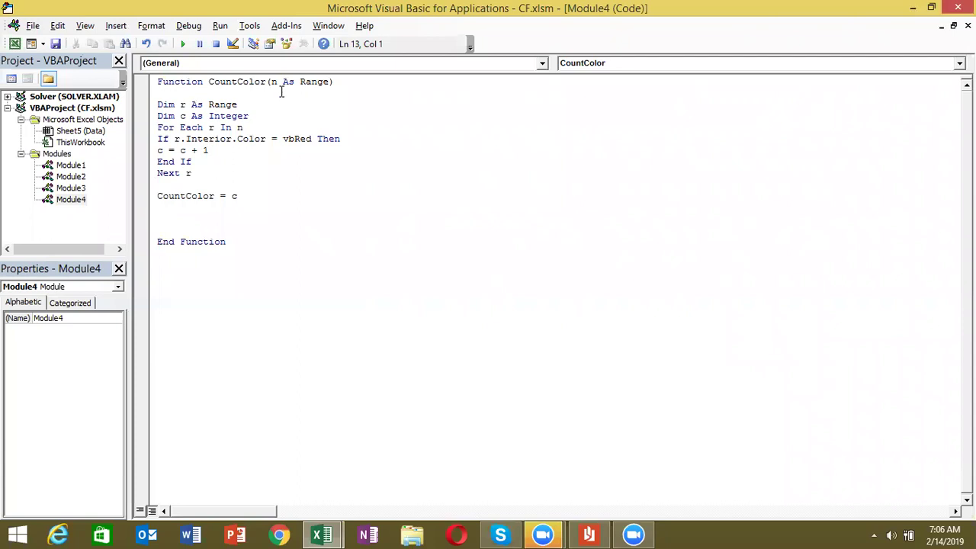
# Step: Walk through the CountColor code: Function header, argument n, counter increment and CountColor = c
pyautogui.doubleClick(192, 82)
pyautogui.click(225, 82)
pyautogui.click(273, 81)
pyautogui.click(183, 150)
pyautogui.click(237, 195)
pyautogui.doubleClick(207, 196)
pyautogui.doubleClick(233, 196)
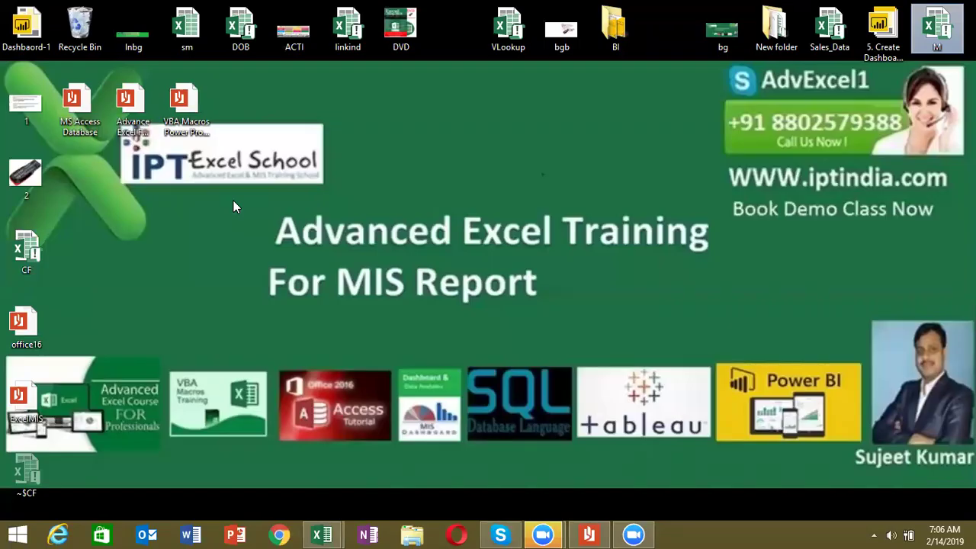
pyautogui.click(635, 534)
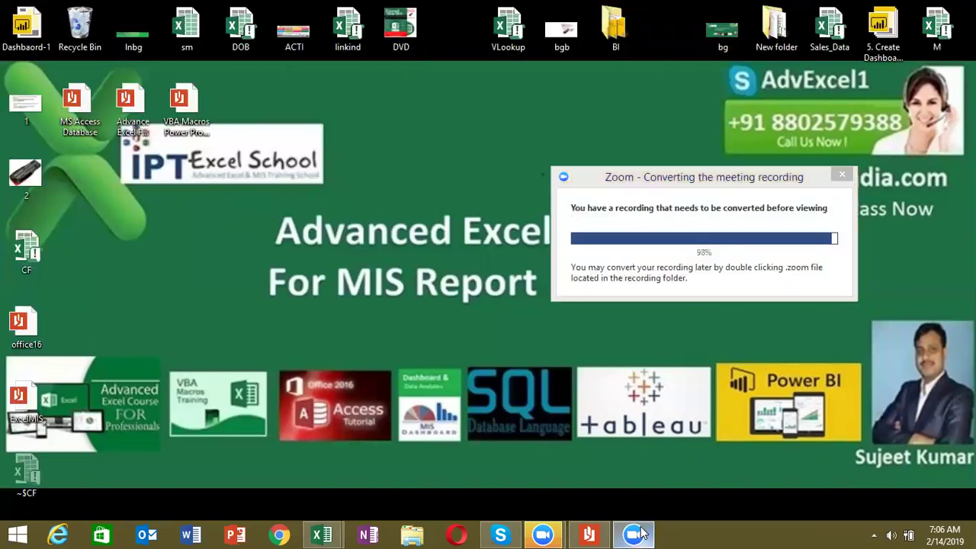
pyautogui.moveTo(542, 534)
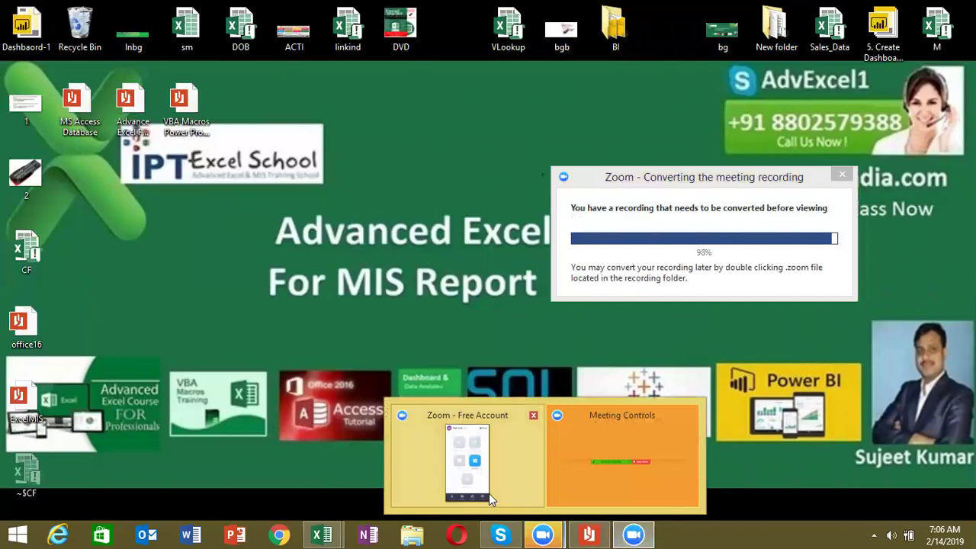
pyautogui.click(488, 493)
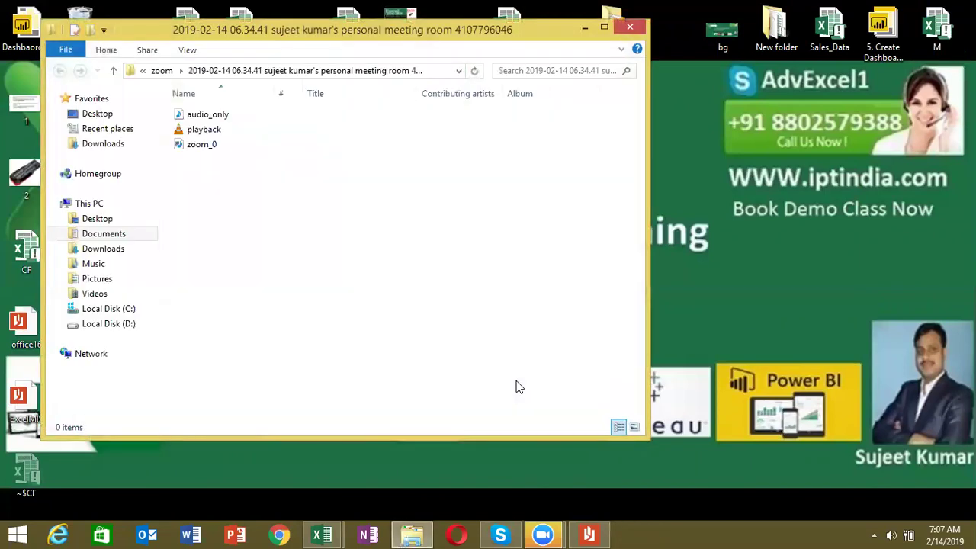
pyautogui.click(586, 30)
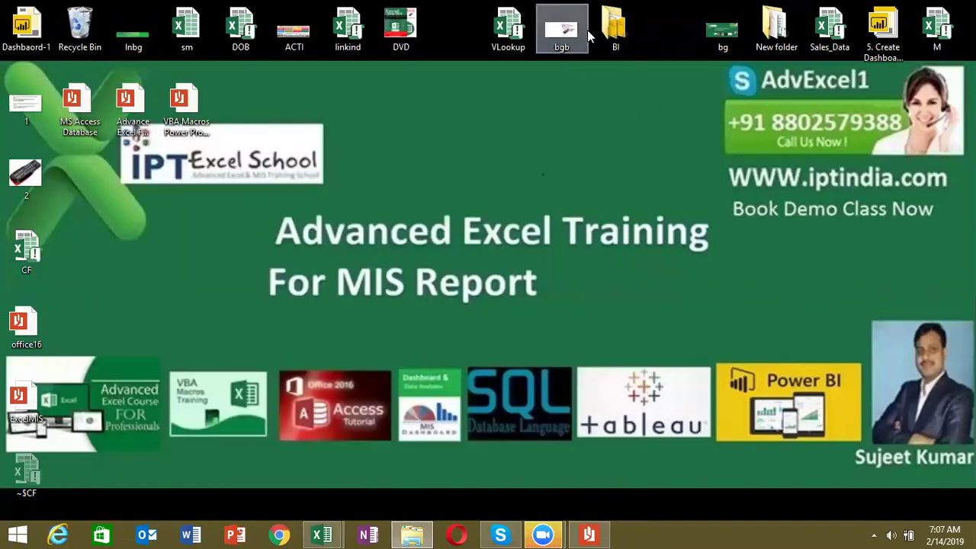